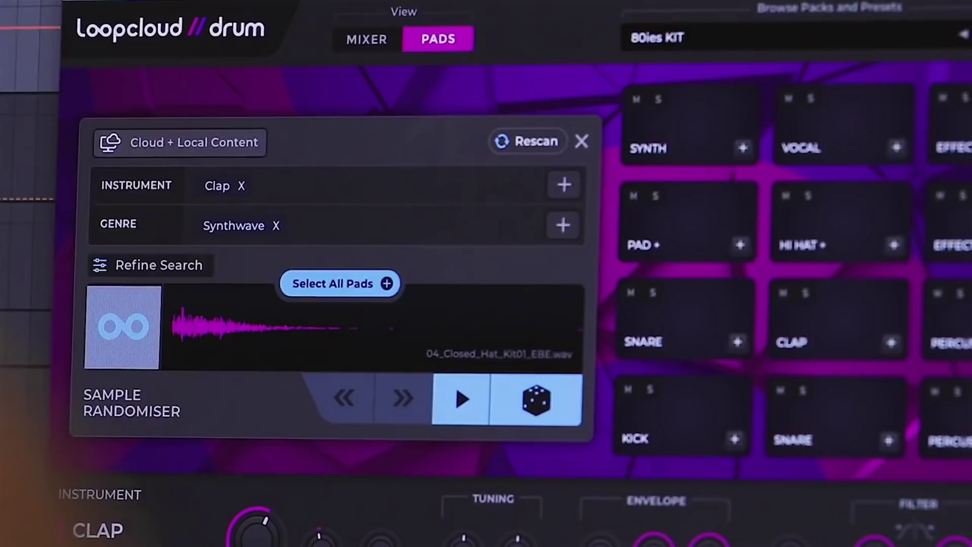
Clear the Synthwave genre from the randomiser's clap search and bring up the genre list
left_click(276, 225)
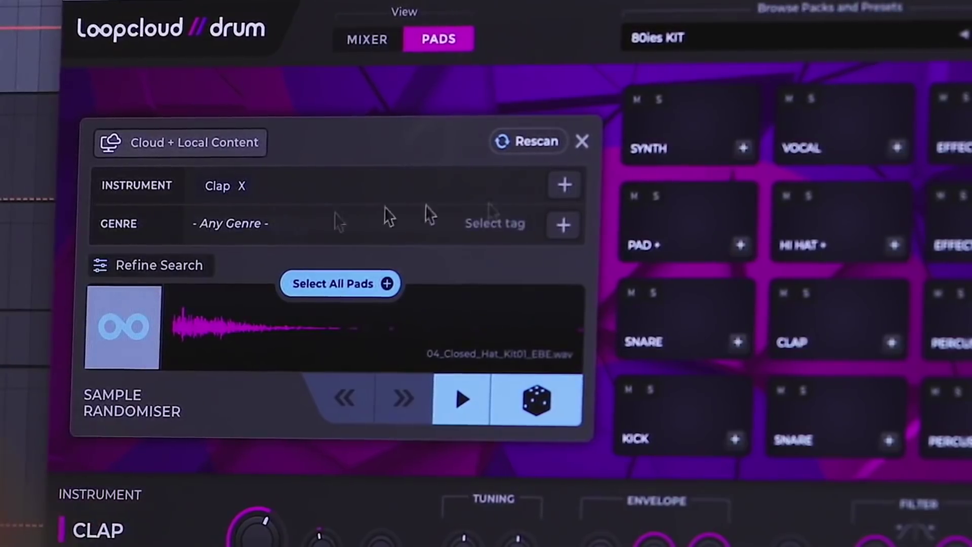
left_click(562, 225)
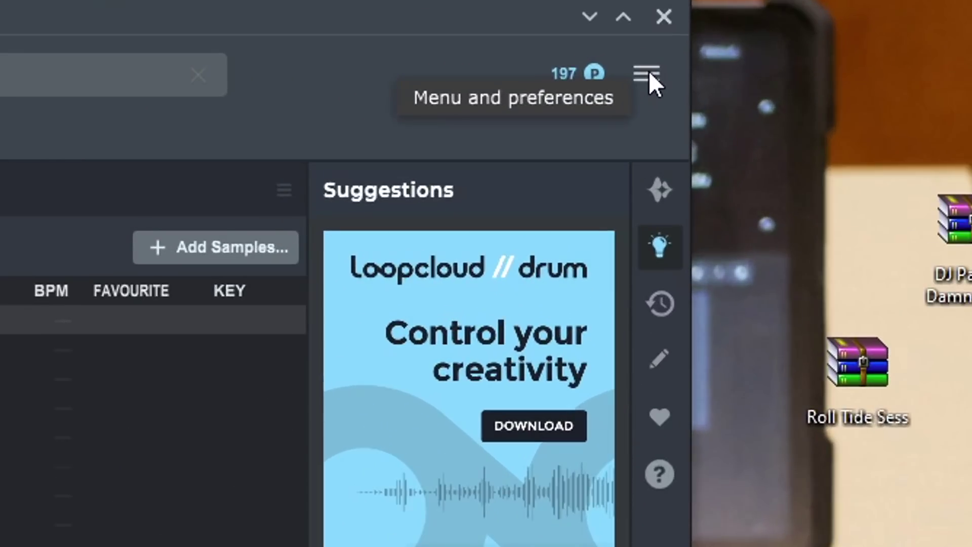
Open and close Loopcloud's main menu, then switch to the MPC Beats session window
left_click(638, 64)
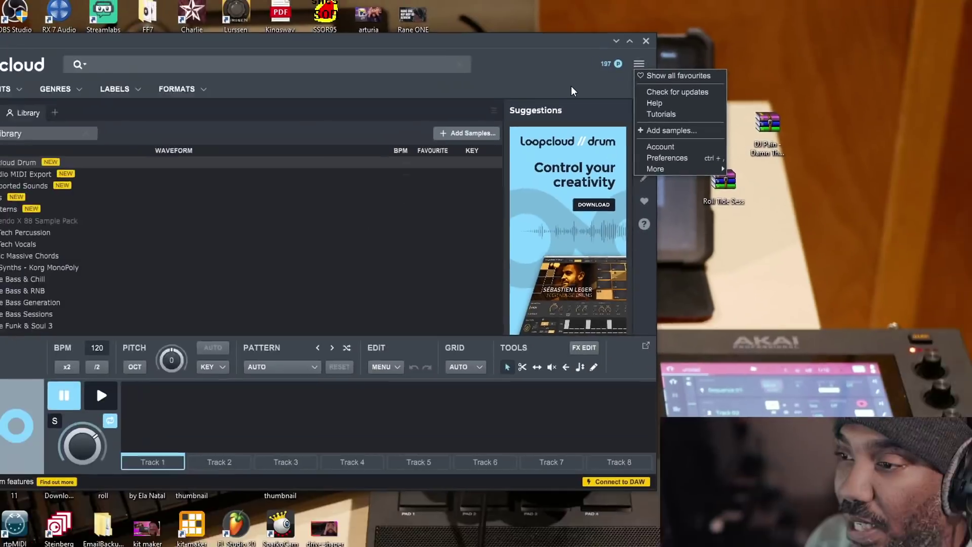
left_click(476, 129)
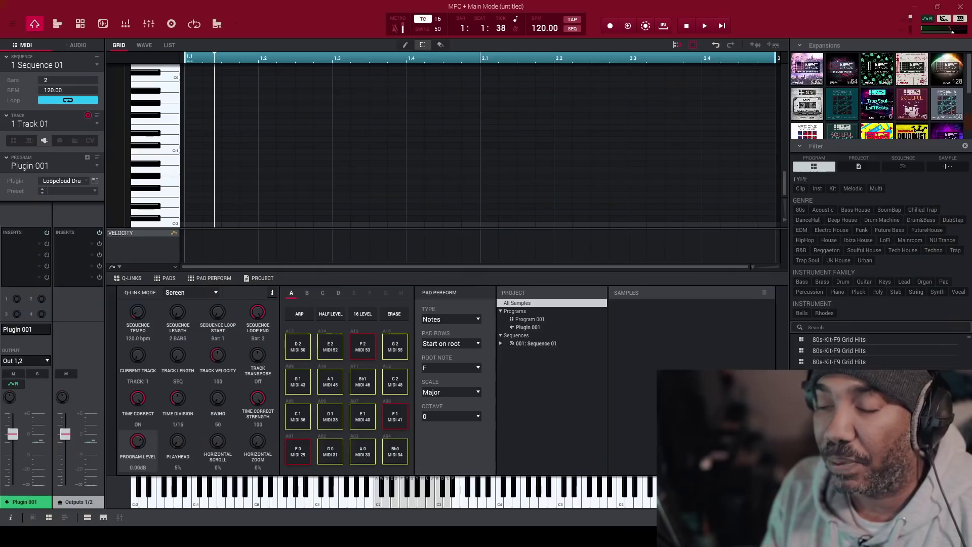
left_click(559, 537)
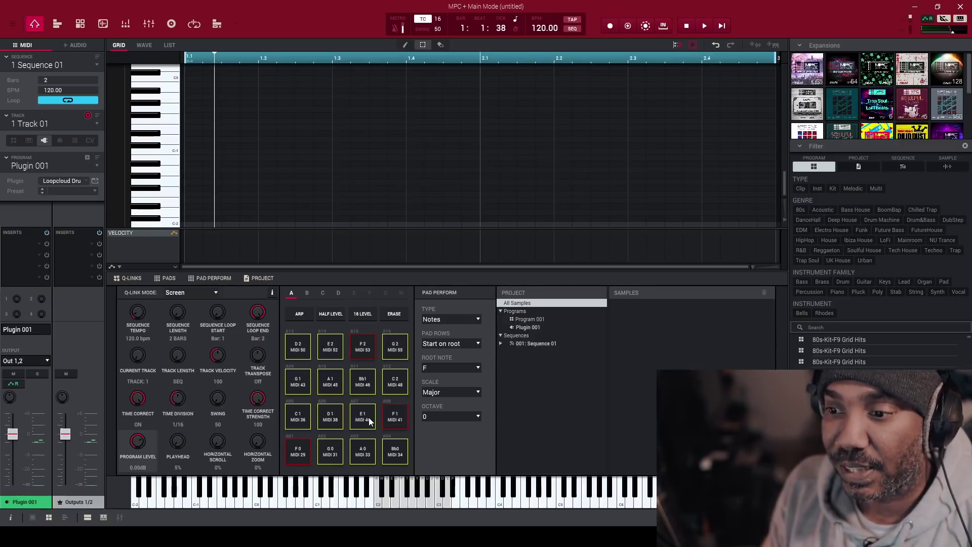
Open the Loopcloud Drum editor from the Program panel and move its window left
left_click(95, 182)
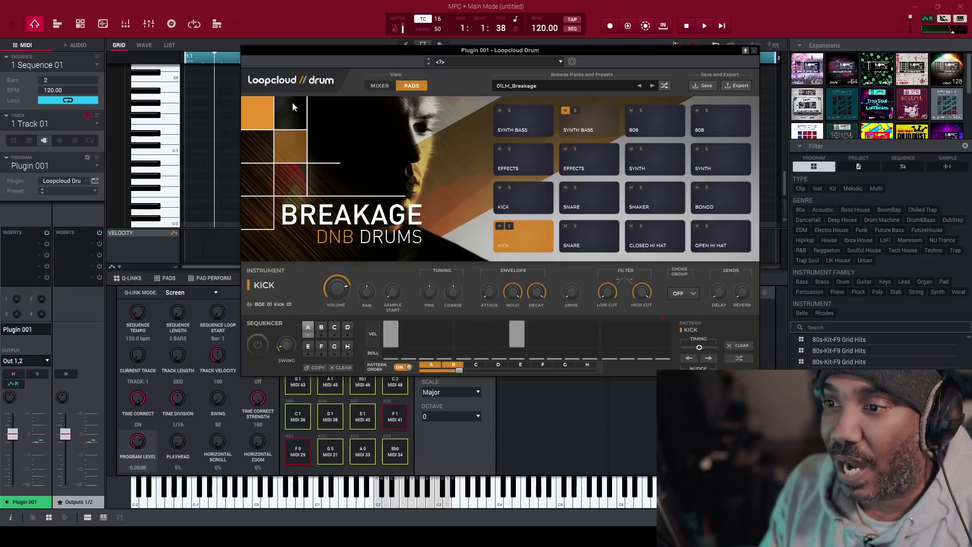
left_click_drag(341, 48, 190, 36)
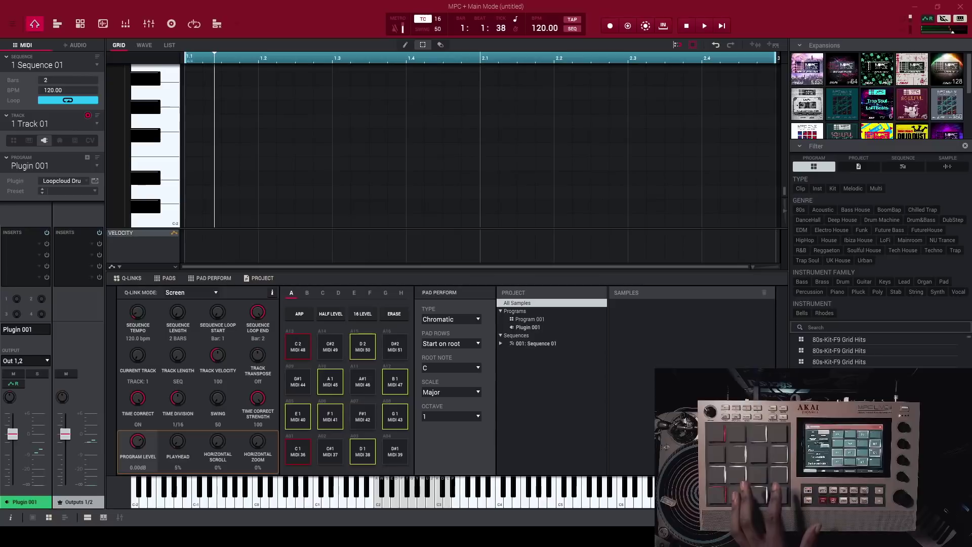
Reopen the Loopcloud Drum plugin editor from the Program panel
left_click(95, 181)
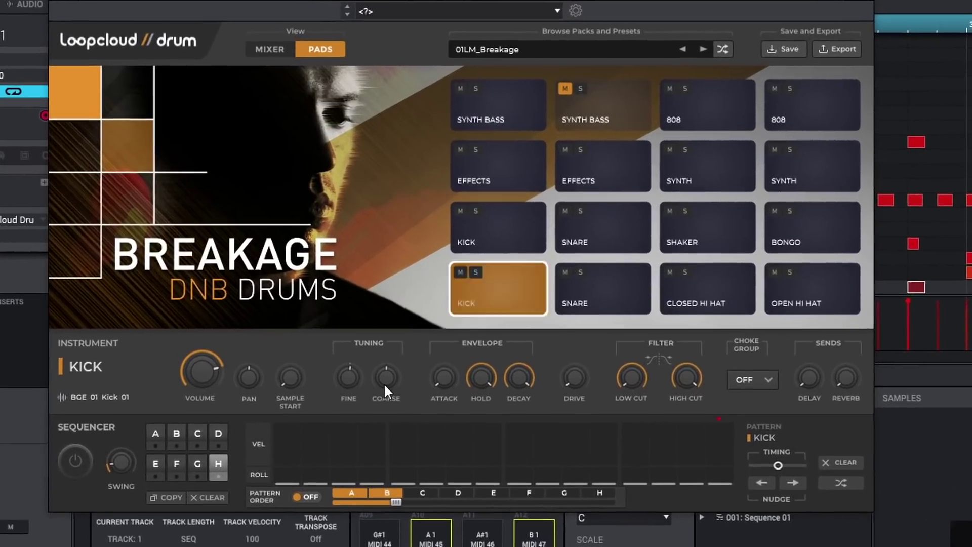
Retune the Kick pad to -36 cents fine and 8 semitones coarse
left_click_drag(384, 383, 397, 480)
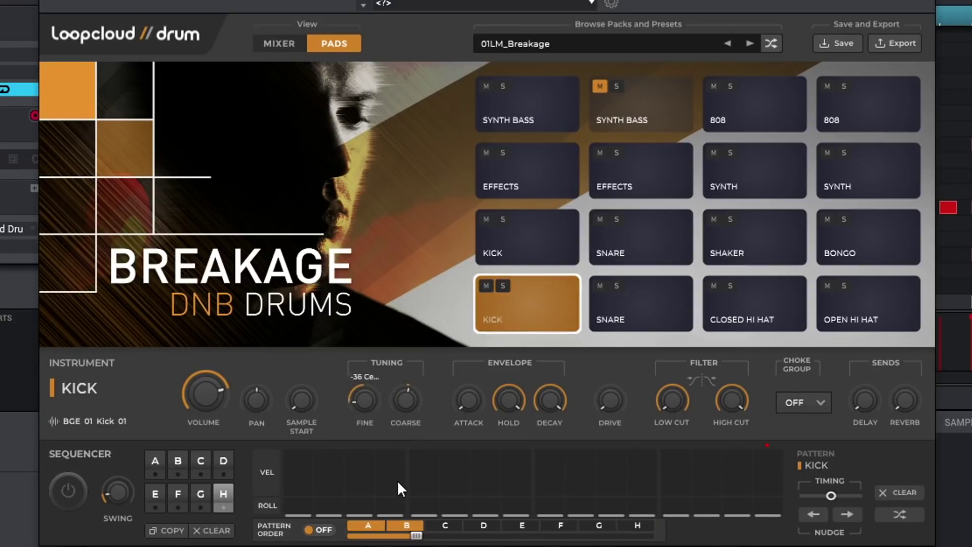
mouse_move(398, 403)
left_mouse_down()
mouse_move(375, 306)
mouse_move(408, 394)
left_mouse_up()
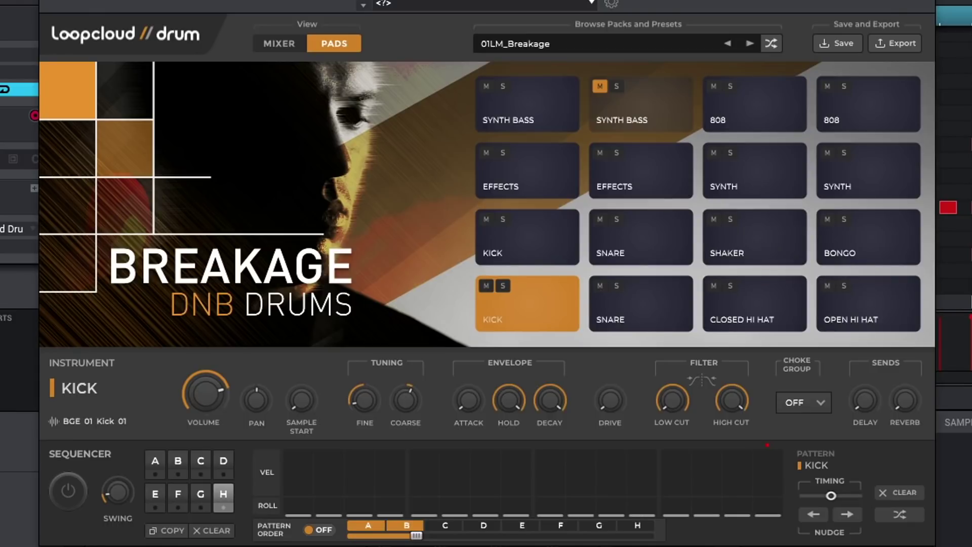
Select and audition the bottom-row Snare, sweeping its coarse pitch to -12 and then 9 semitones
left_click(641, 300)
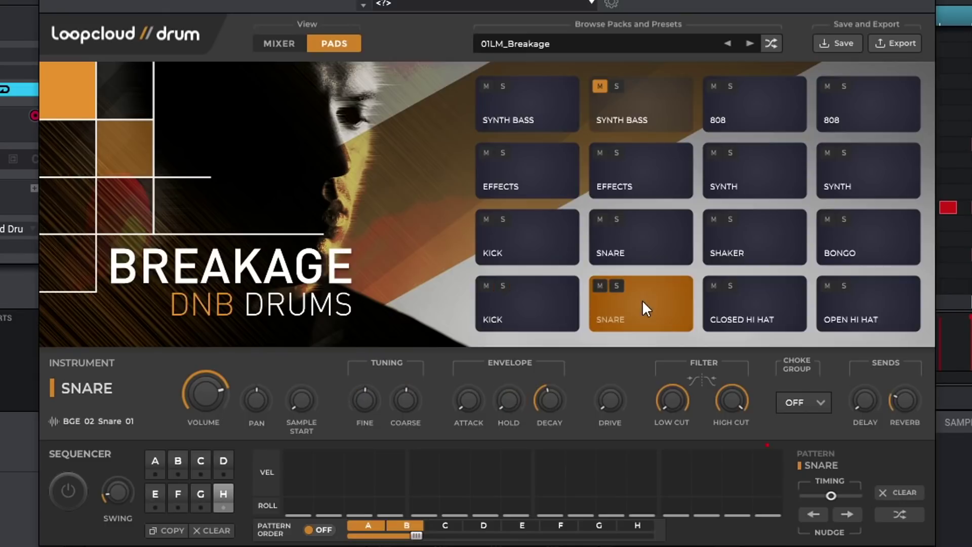
left_click(610, 301)
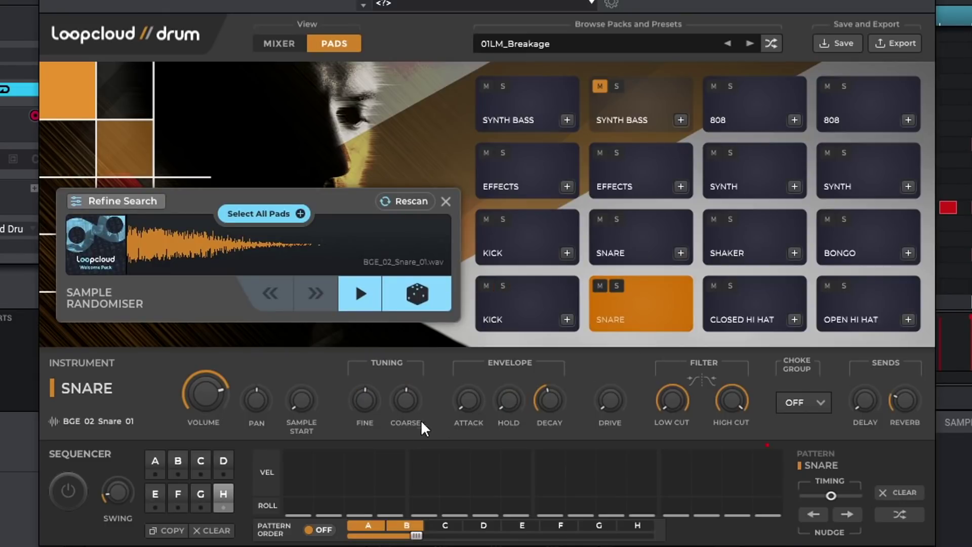
left_click_drag(403, 397, 415, 452)
left_click_drag(398, 400, 399, 370)
In the mixer, set the delay to tempo-synced 1/4 T with 93% feedback
left_click(280, 43)
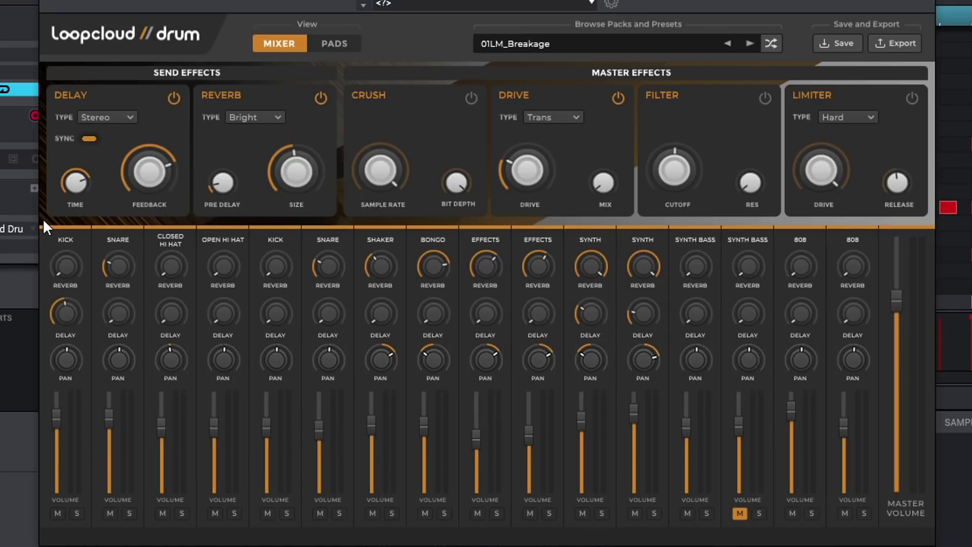
key("space")
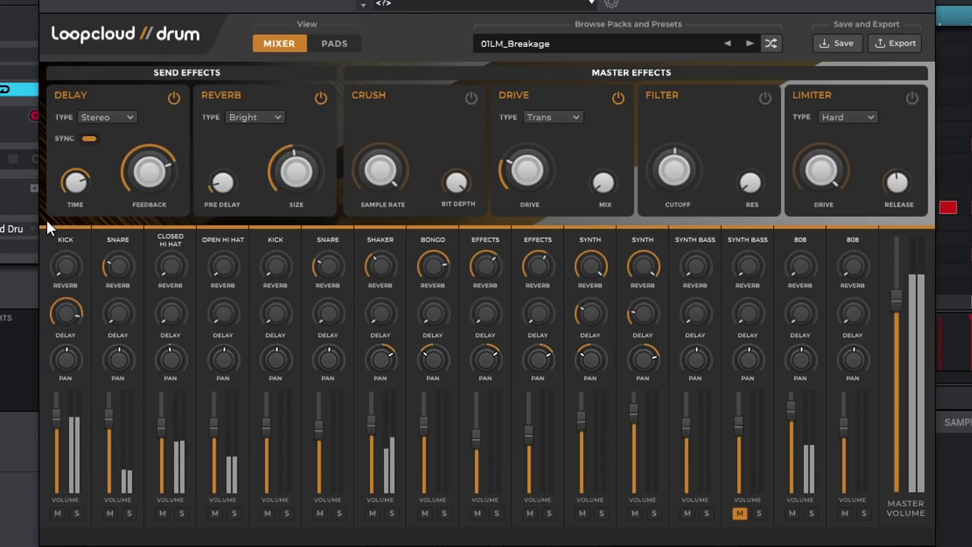
left_click(90, 138)
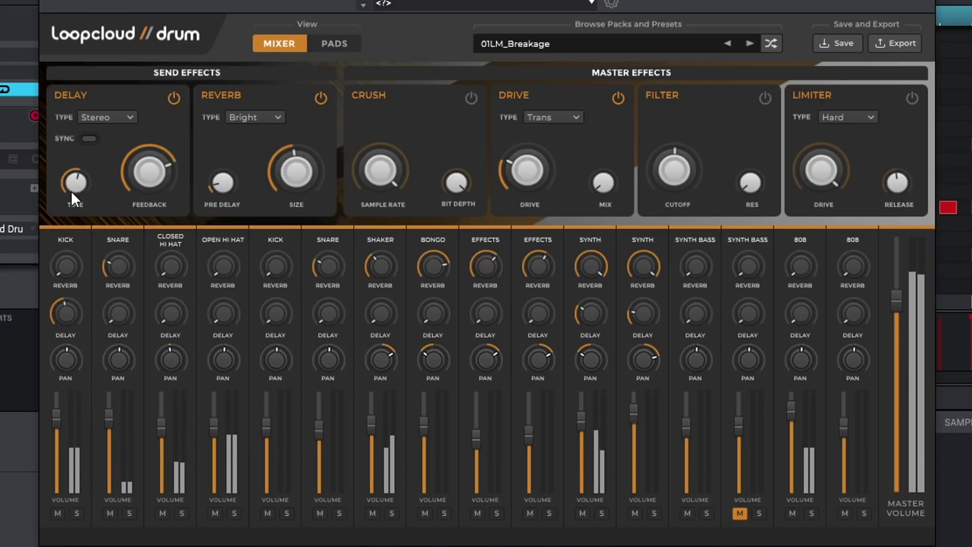
left_click(96, 140)
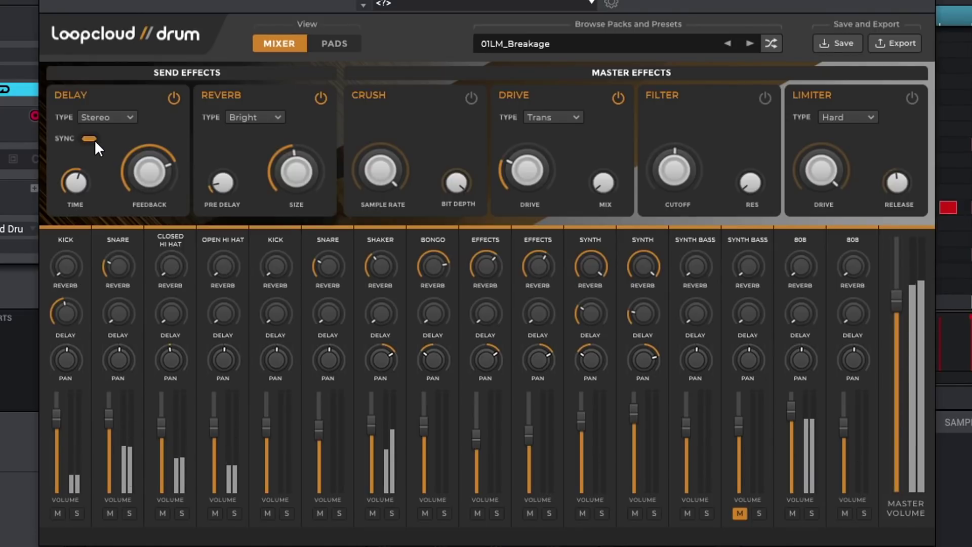
mouse_move(70, 174)
left_mouse_down()
mouse_move(72, 182)
mouse_move(69, 171)
left_mouse_up()
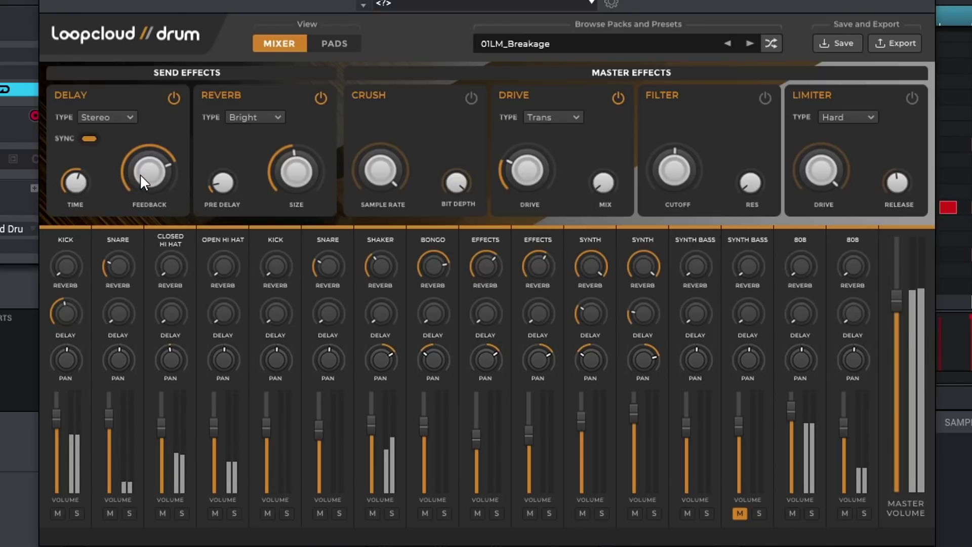
left_click_drag(140, 174, 139, 145)
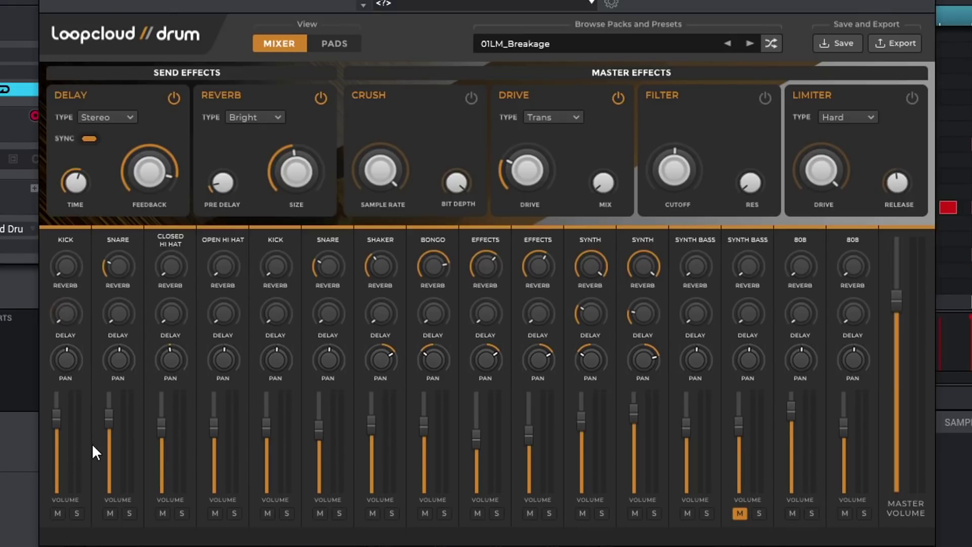
Send the Kick to the reverb and set the reverb to Dark 2 with 47% size
left_click_drag(65, 267, 64, 233)
key("space")
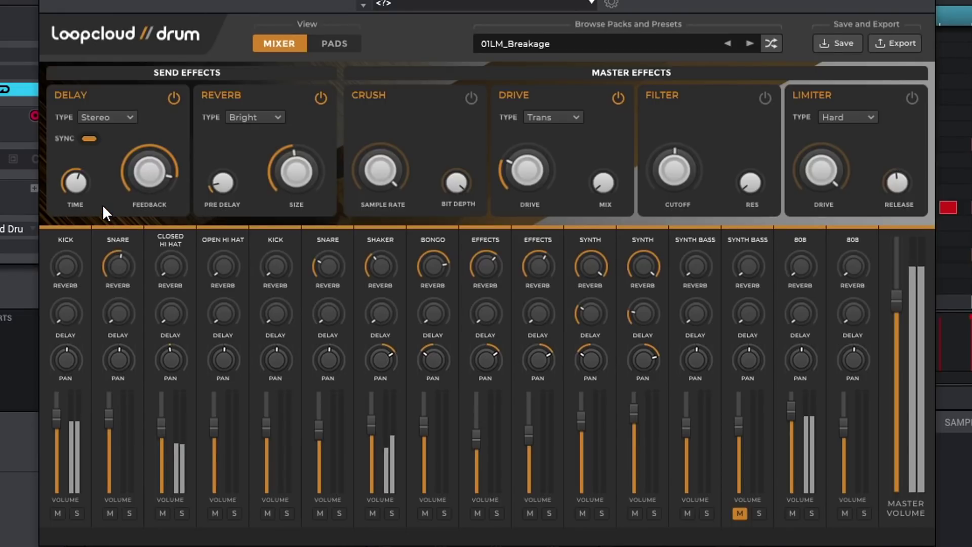
left_click(273, 119)
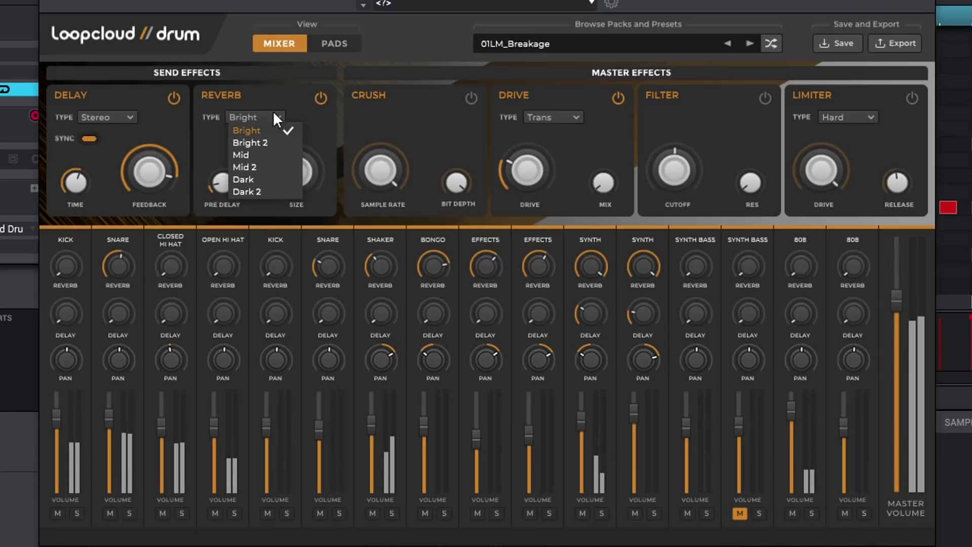
left_click(266, 165)
left_click(277, 120)
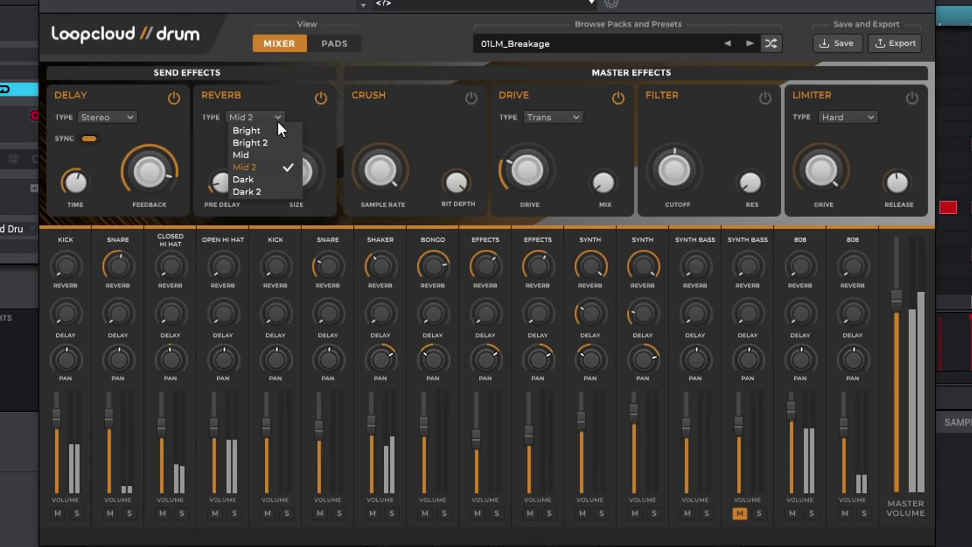
left_click(268, 191)
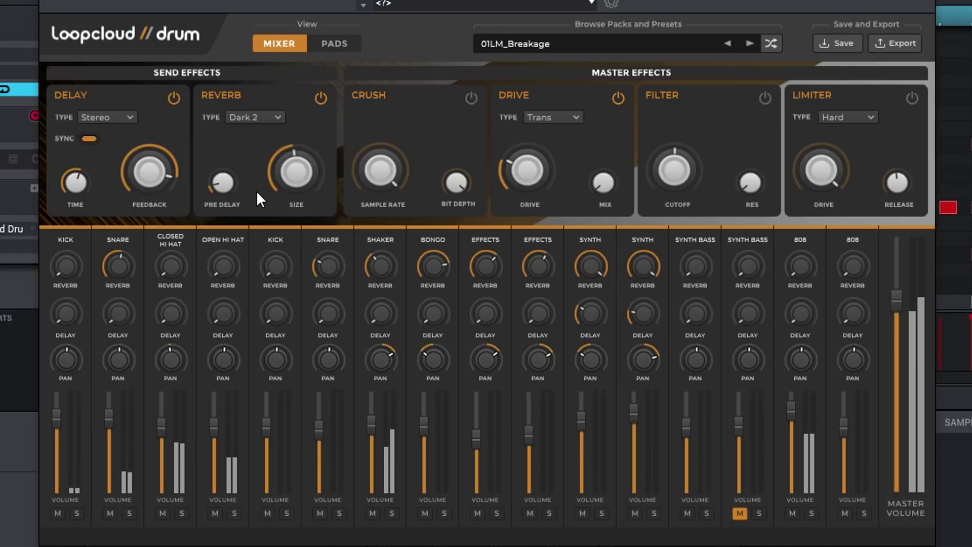
left_click_drag(296, 175, 310, 169)
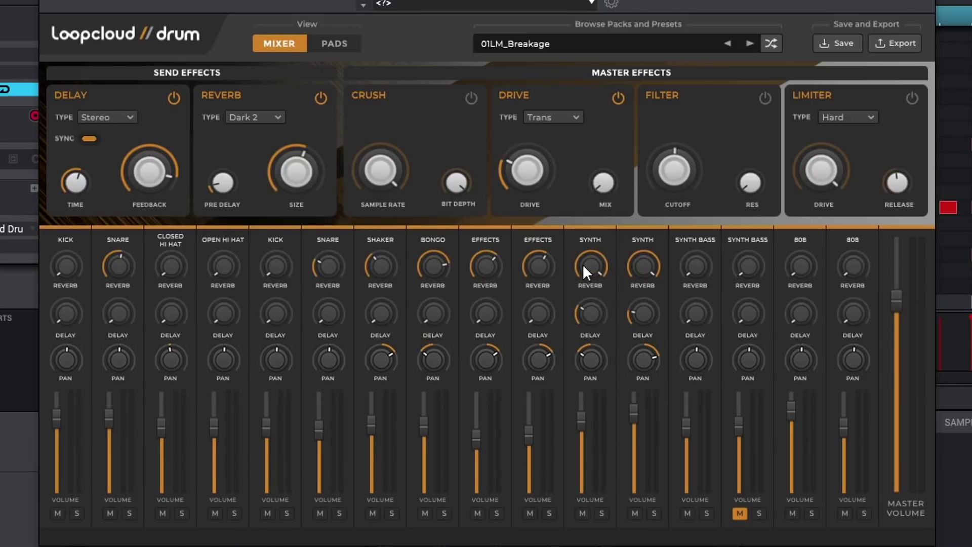
Switch on Crush at a 21.65 kHz sample rate and bring the snare pan near centre
left_click(469, 98)
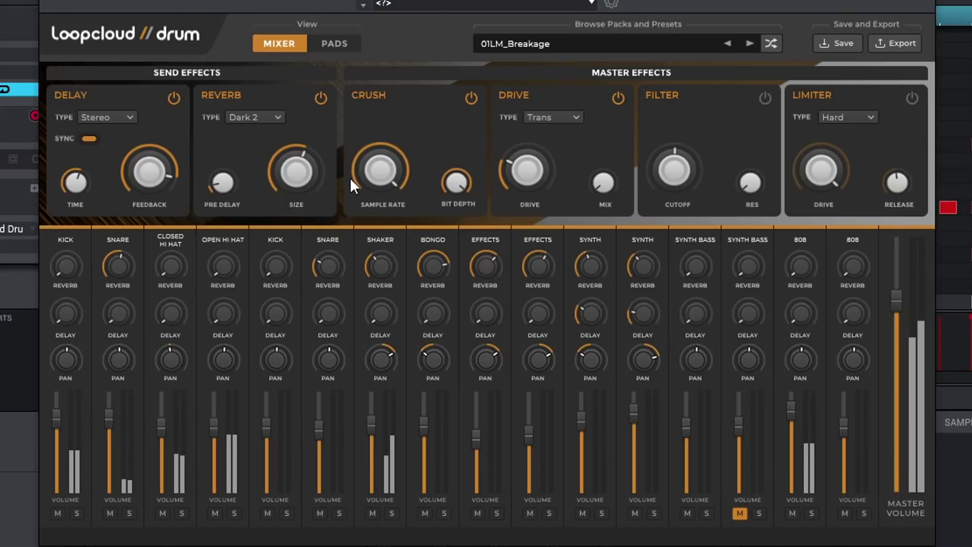
mouse_move(377, 170)
left_click_drag(374, 163, 376, 222)
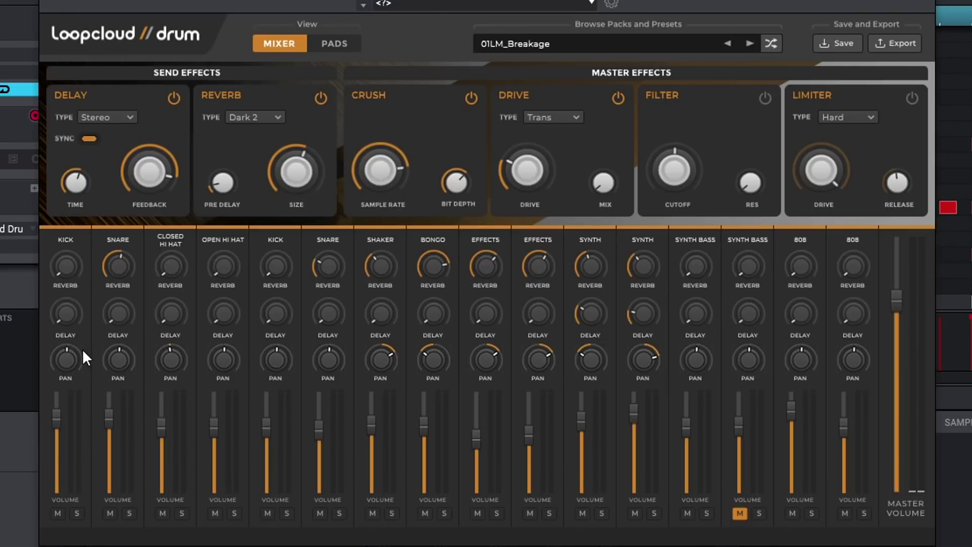
left_click_drag(116, 355, 92, 229)
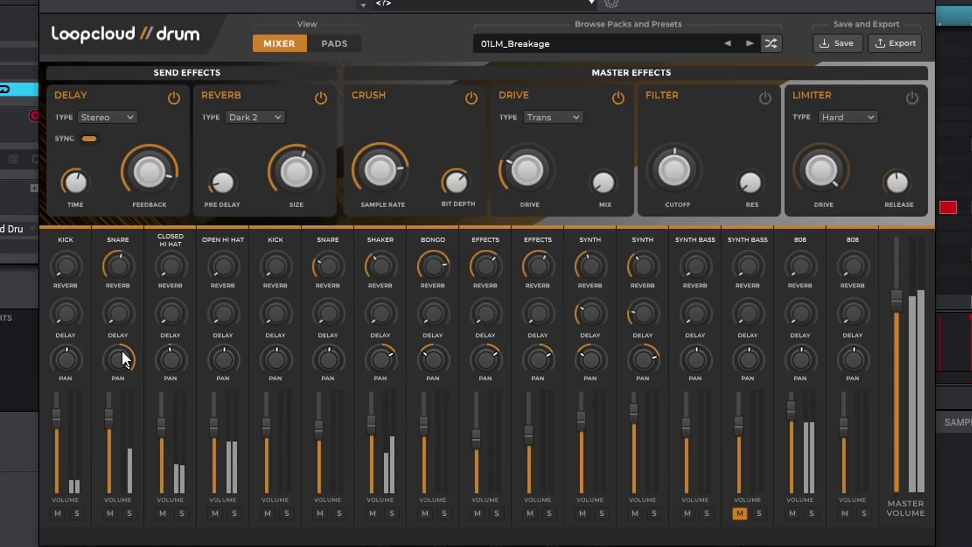
left_click_drag(122, 350, 144, 475)
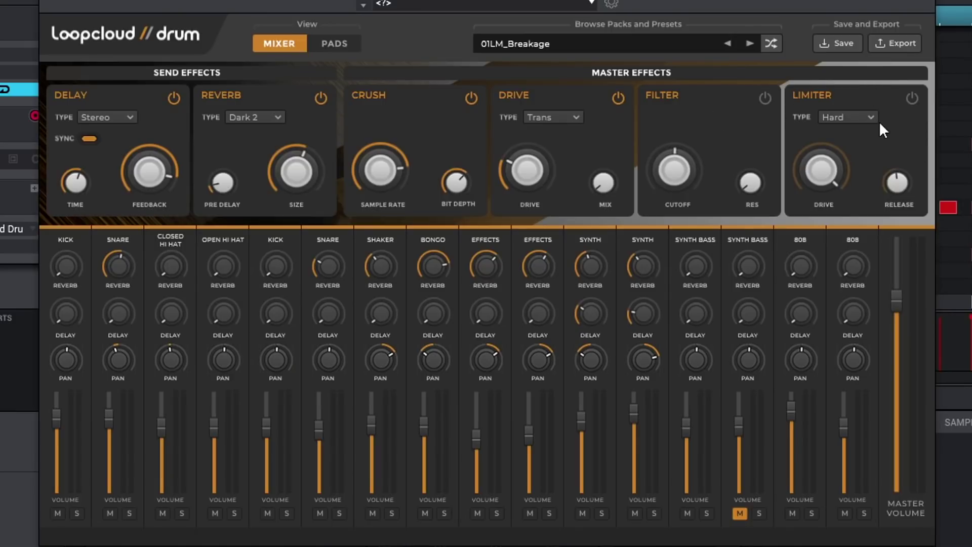
left_click(334, 44)
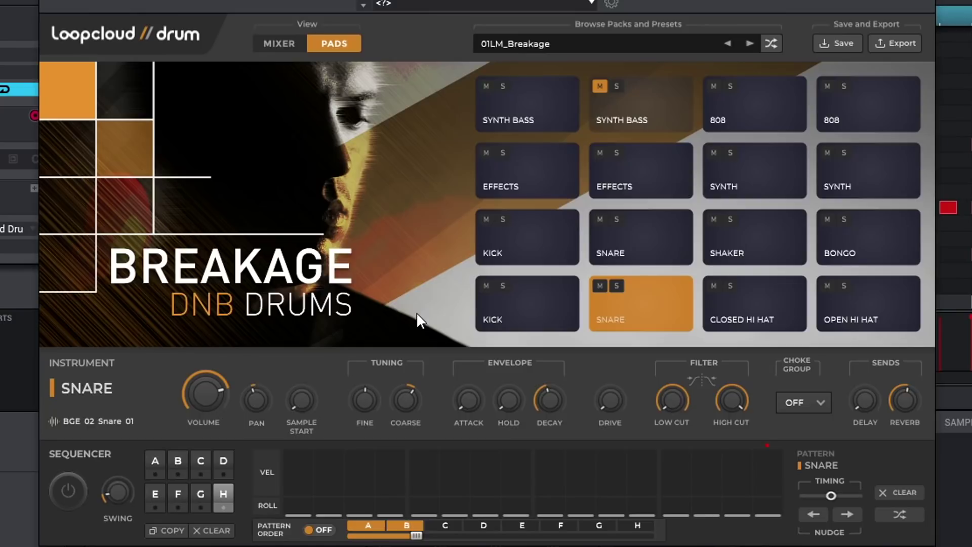
Shuffle through kit presets, muting the third Bass pad, and open the MJ Cole kit's pack browser
left_click(770, 44)
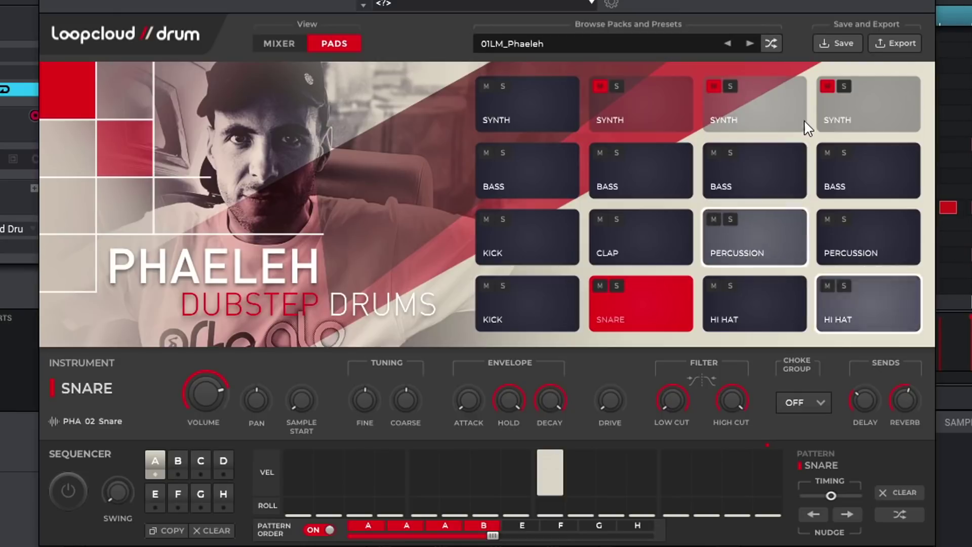
left_click(713, 152)
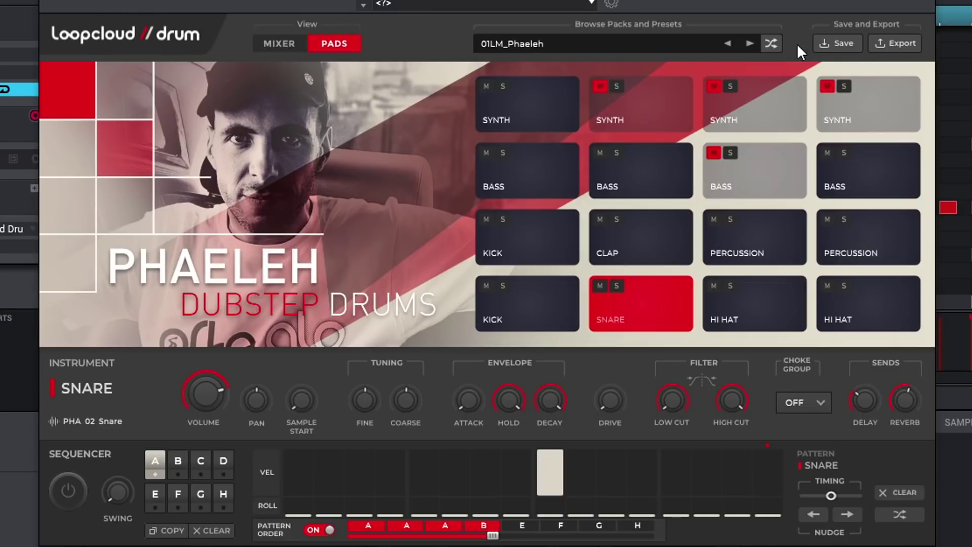
left_click(779, 41)
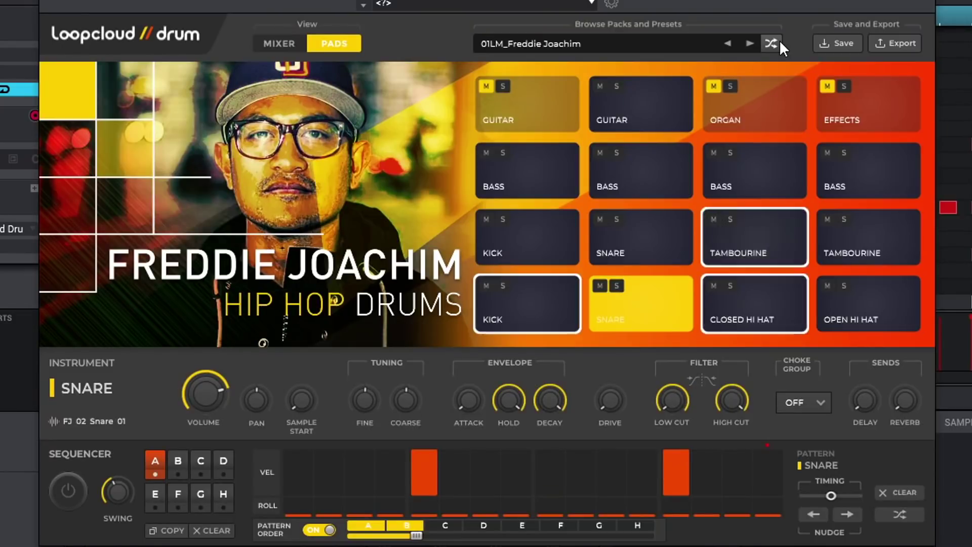
left_click(771, 43)
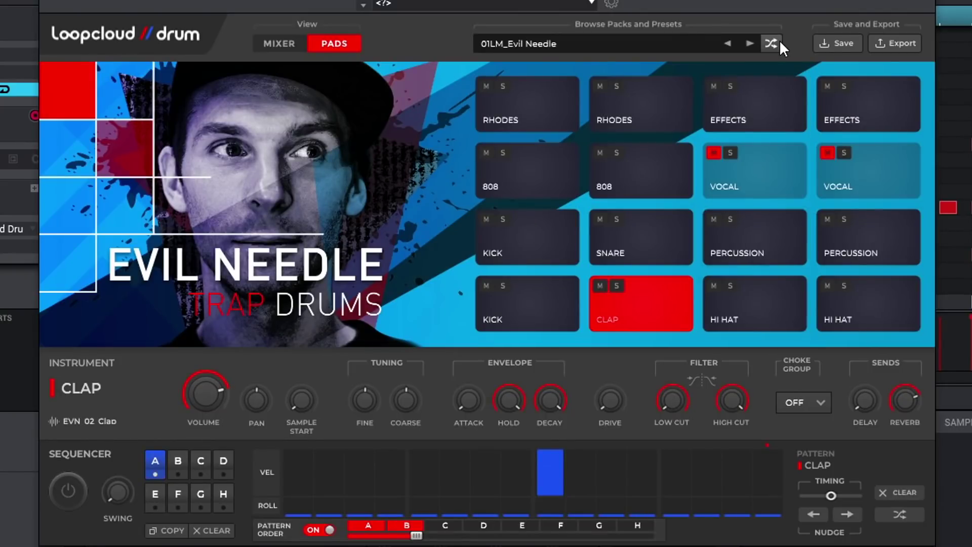
left_click(779, 42)
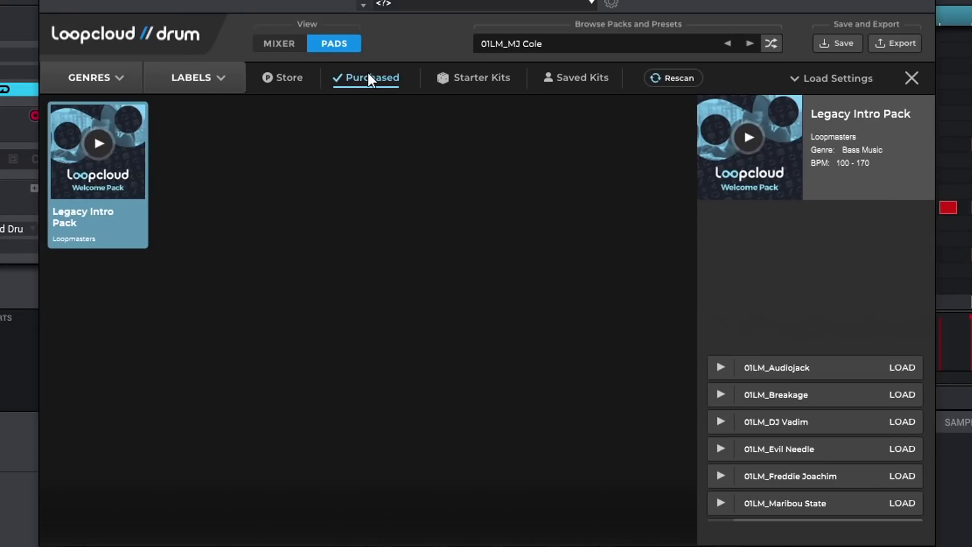
Browse the Store packs, close the pack browser, and step forward two kit presets
left_click(293, 72)
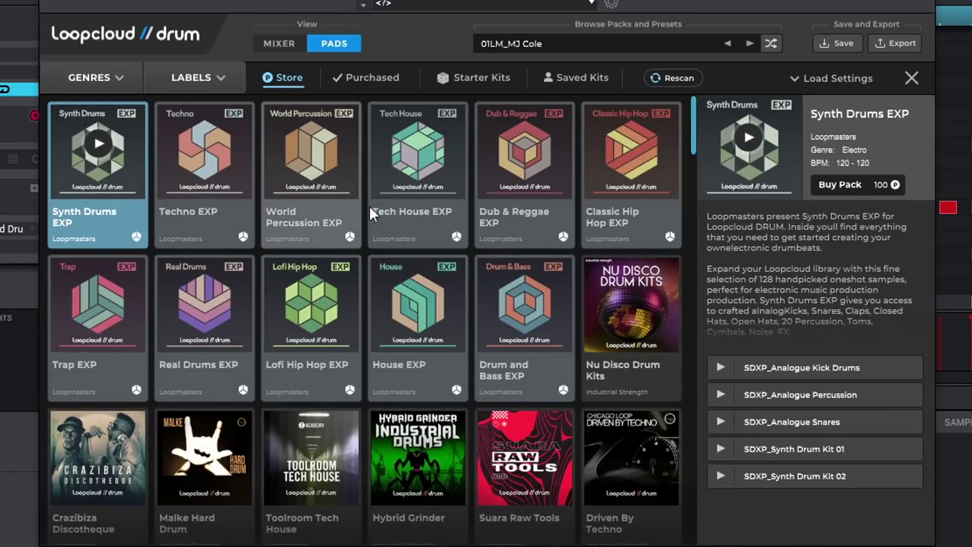
scroll(335, 357, "down", 5)
scroll(335, 356, "up", 5)
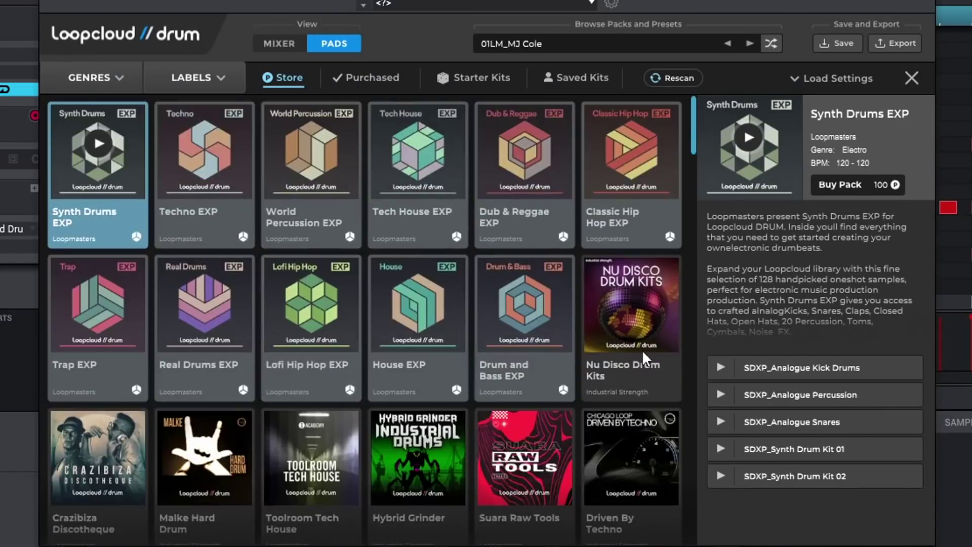
left_click(907, 78)
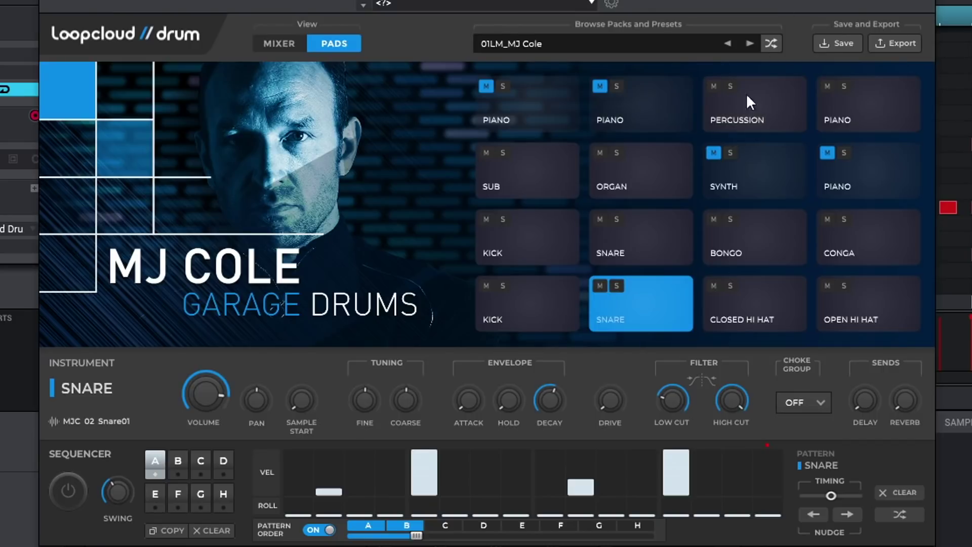
left_click(748, 46)
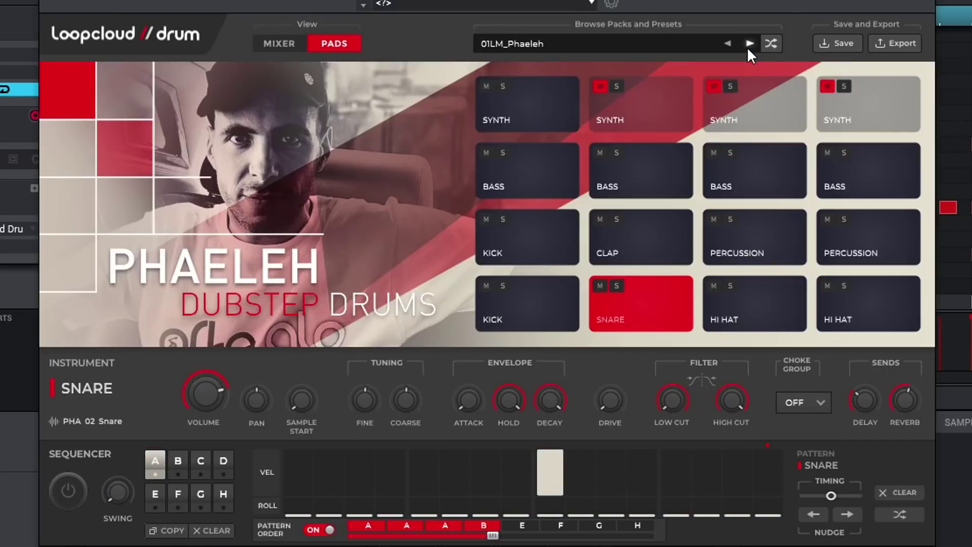
left_click(748, 46)
Advance to the next preset, loading the 01LM_Timo Maas Techno Drums kit
left_click(747, 45)
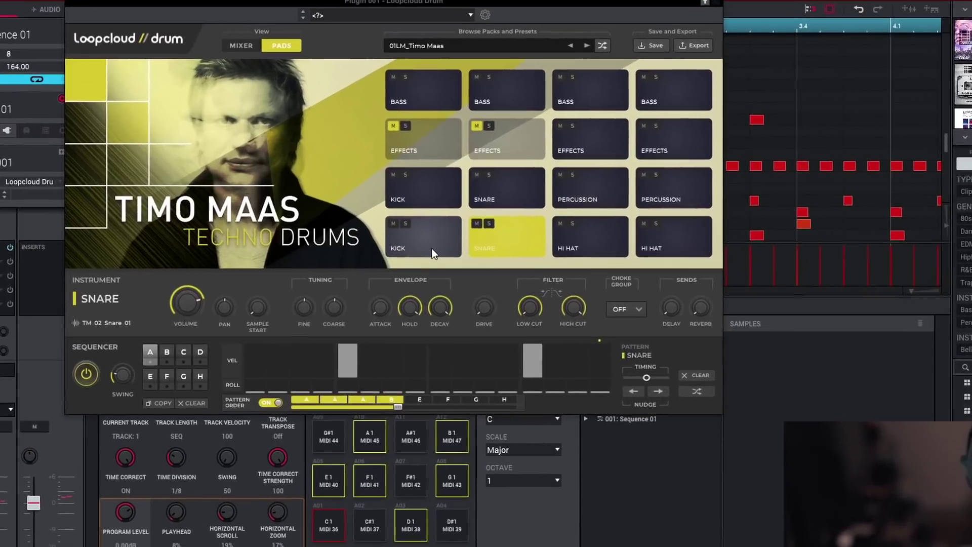
Select the Kick pad and toggle its first step off and back on
left_click(431, 249)
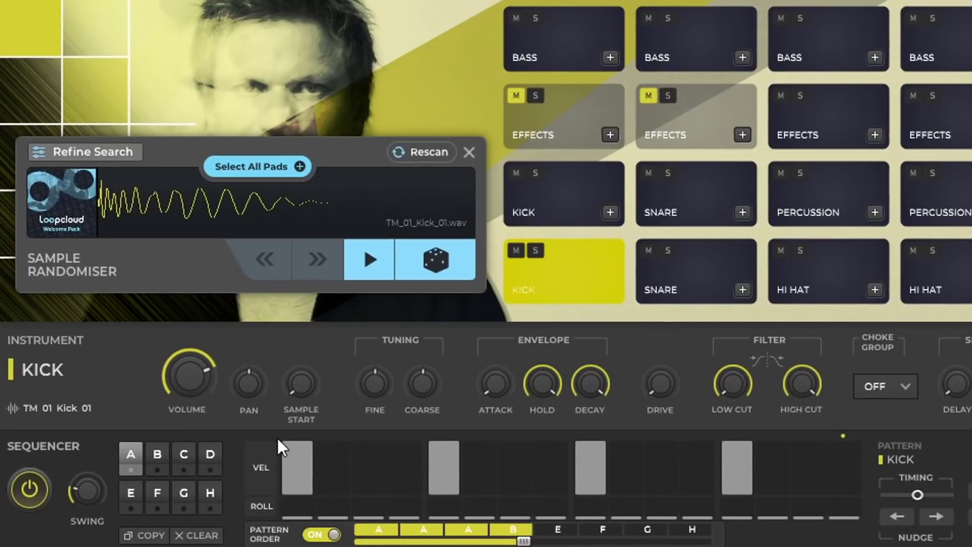
left_click(290, 448)
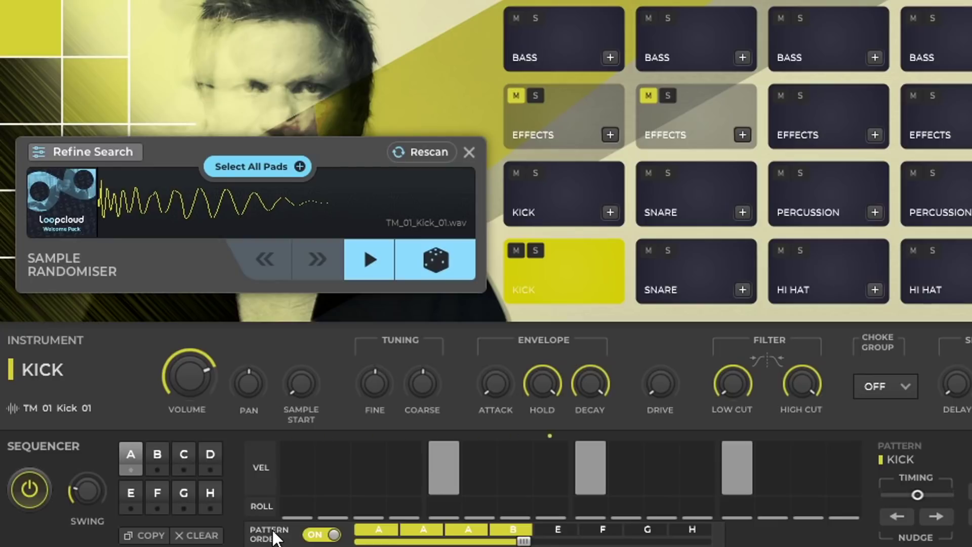
left_click(288, 487)
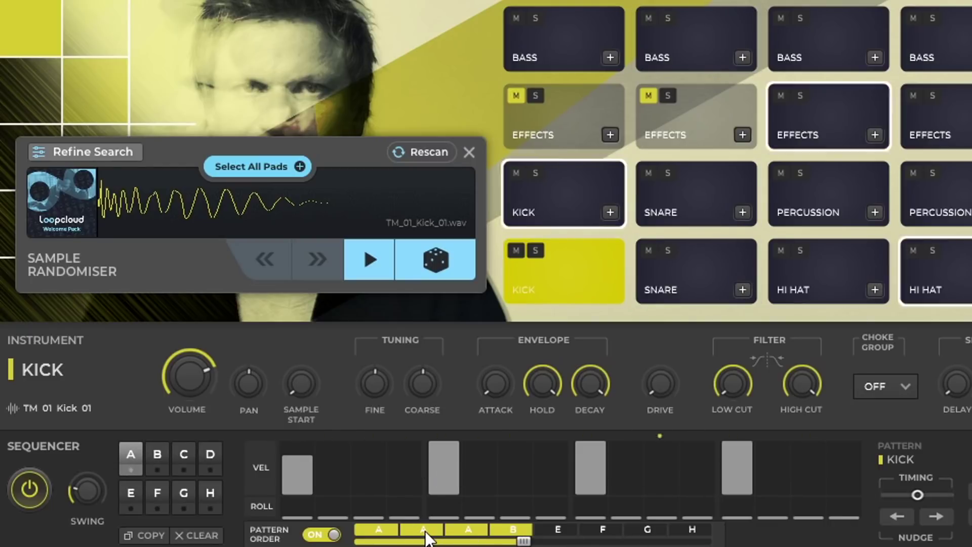
Select the Hi Hat pad and paint velocity bars across all of pattern A
left_click(704, 283)
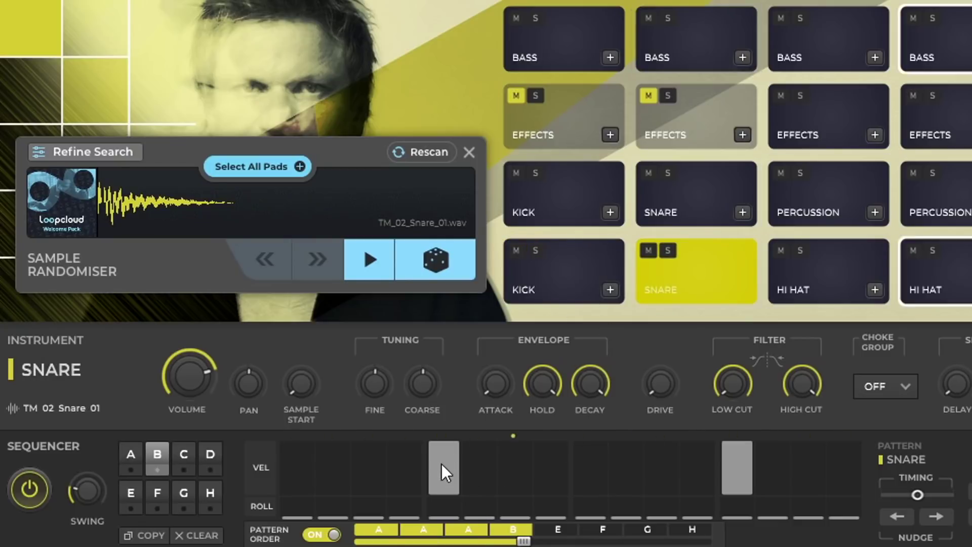
left_click(830, 286)
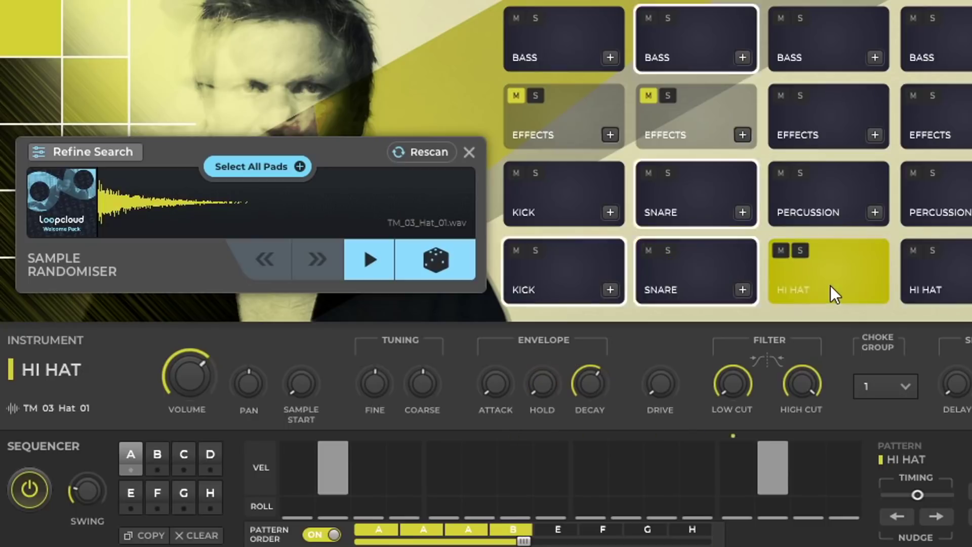
mouse_move(302, 462)
left_mouse_down()
mouse_move(601, 435)
mouse_move(868, 449)
left_mouse_up()
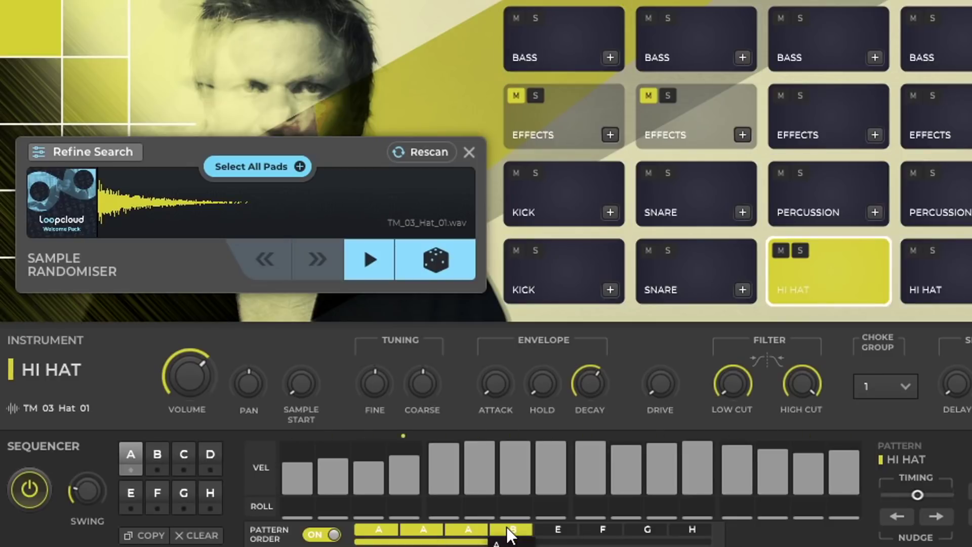
Preview the hi-hat's patterns B, C and D, then return to pattern A
left_click(161, 450)
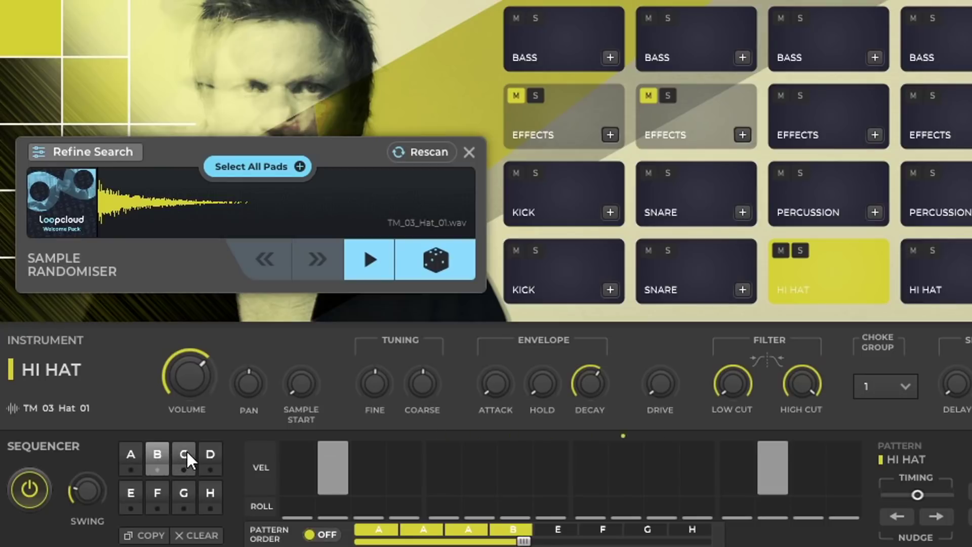
left_click(186, 450)
left_click(206, 453)
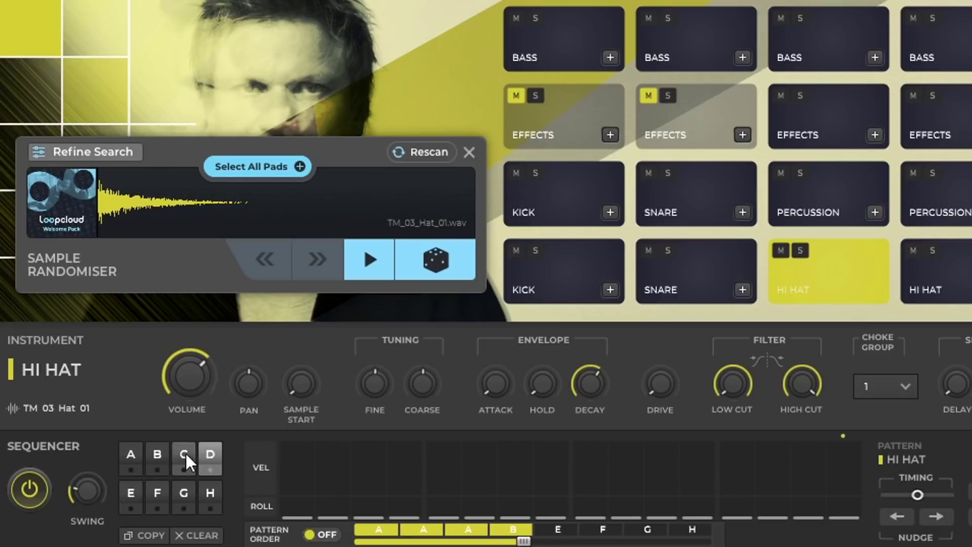
left_click(156, 449)
left_click(128, 452)
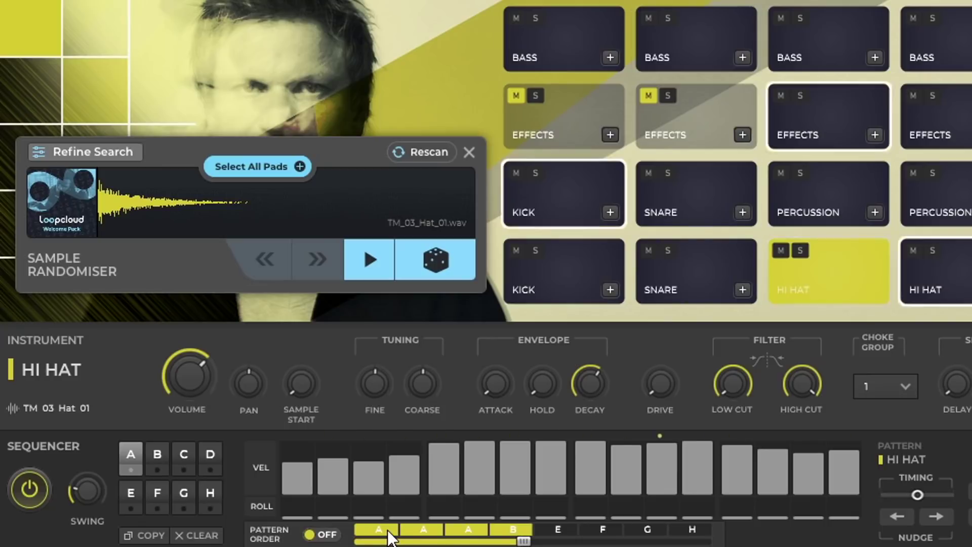
Put pattern A in the fifth Pattern Order slot and extend the order length to five
left_click_drag(390, 541, 557, 540)
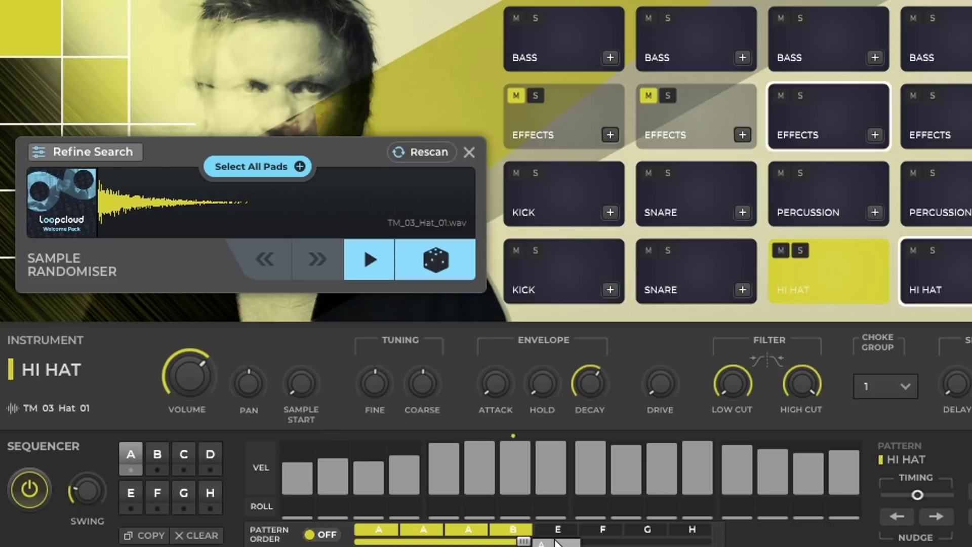
left_click_drag(523, 540, 565, 518)
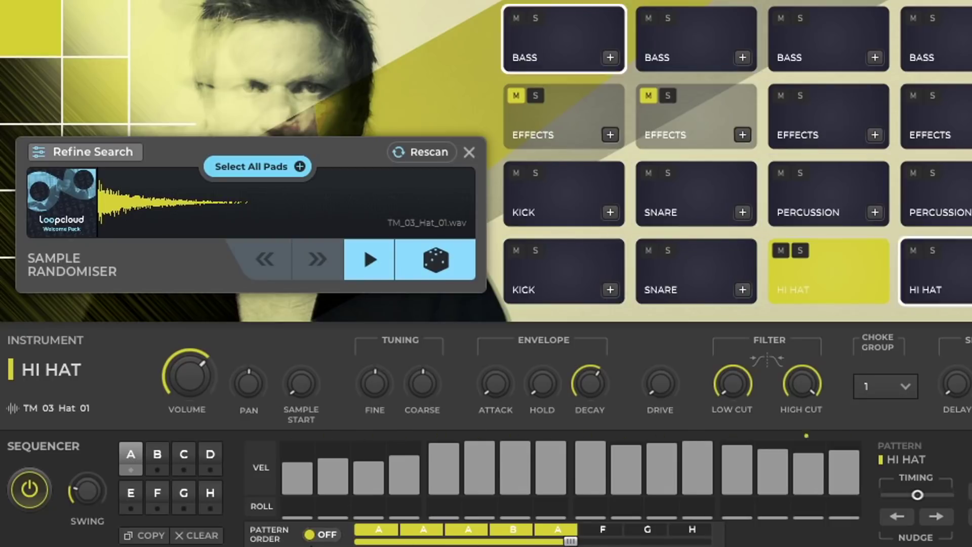
left_click(156, 453)
Paint hi-hat hits on pattern B steps 3–8 and 12, and raise swing to 100%
mouse_move(356, 480)
left_mouse_down()
mouse_move(419, 477)
mouse_move(605, 501)
mouse_move(712, 486)
left_mouse_up()
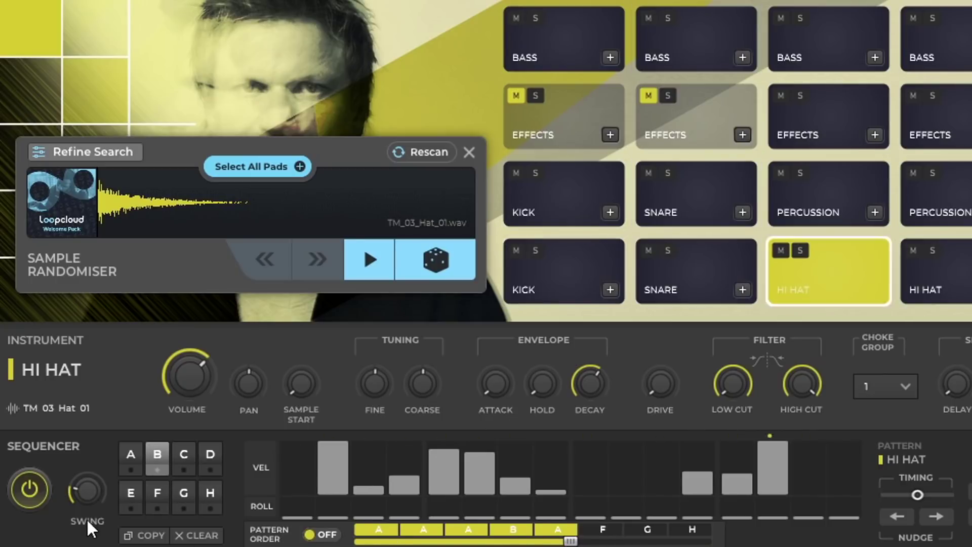
left_click_drag(74, 492, 55, 363)
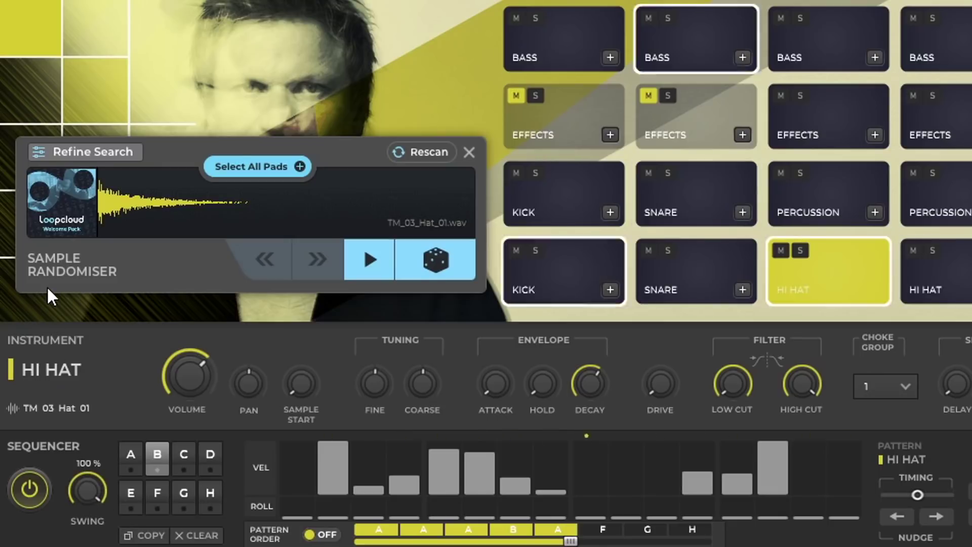
left_click(127, 455)
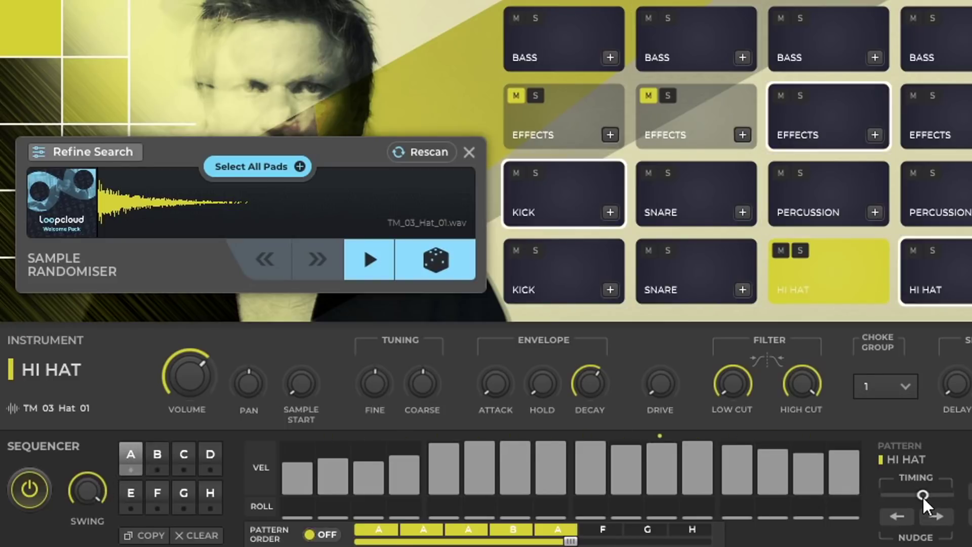
Nudge the hi-hat pattern A steps later seven times
left_click(921, 512)
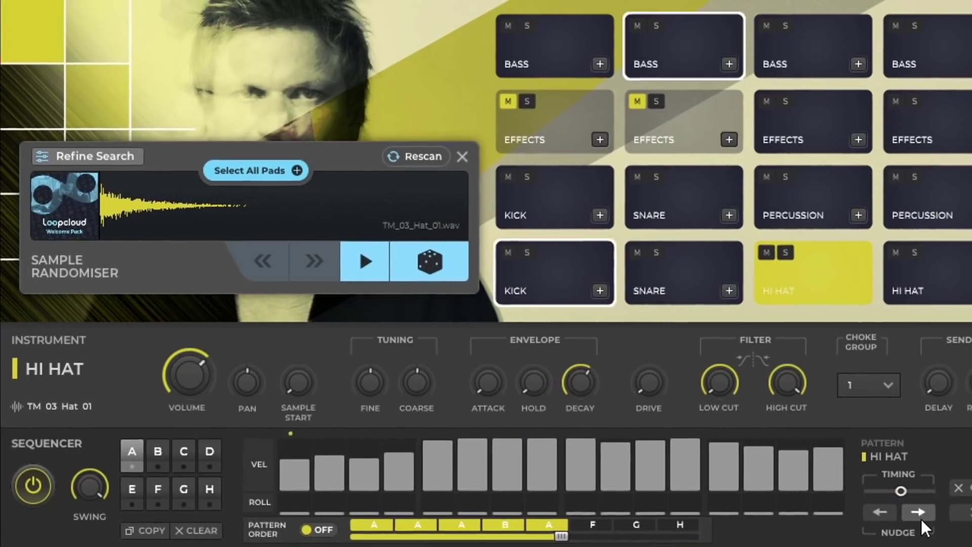
left_click(921, 513)
left_click(921, 512)
left_click(921, 513)
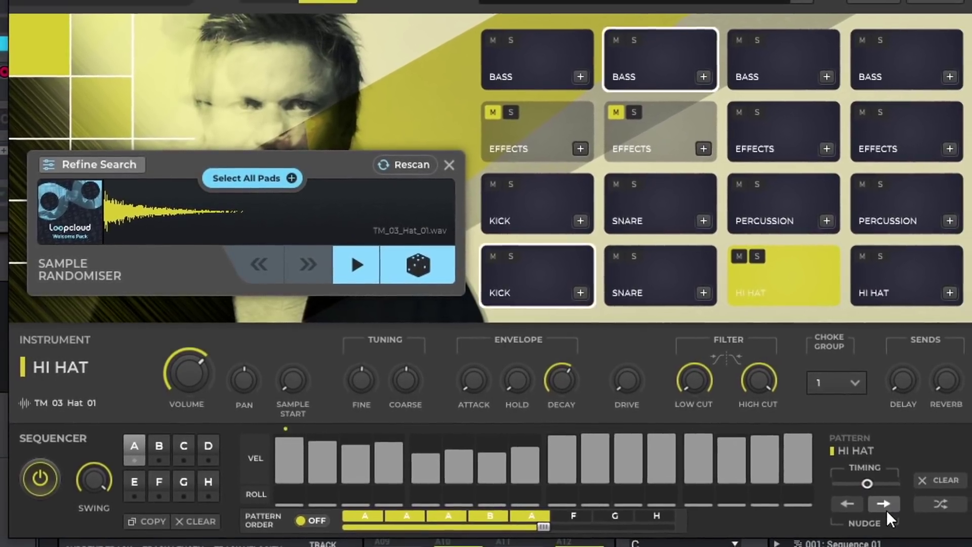
left_click(884, 507)
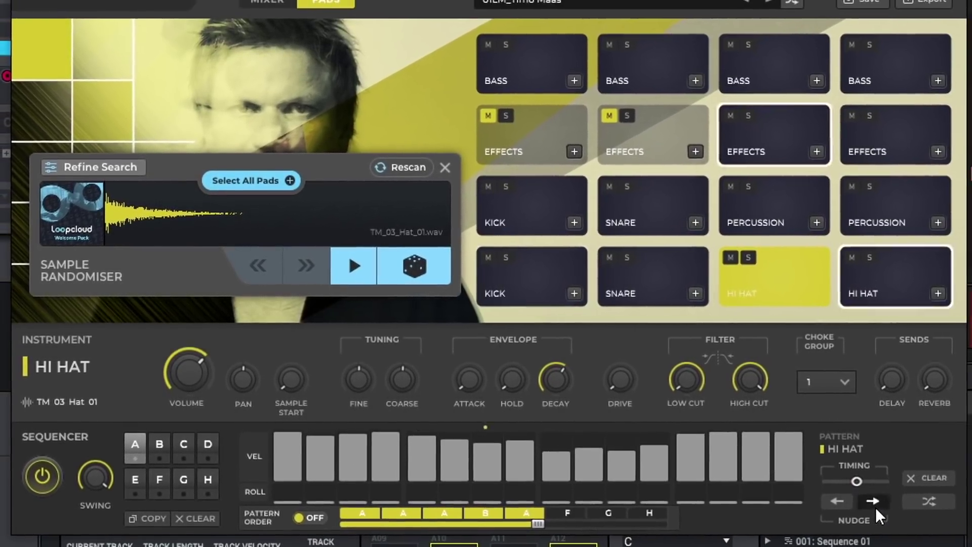
left_click(885, 507)
left_click(885, 507)
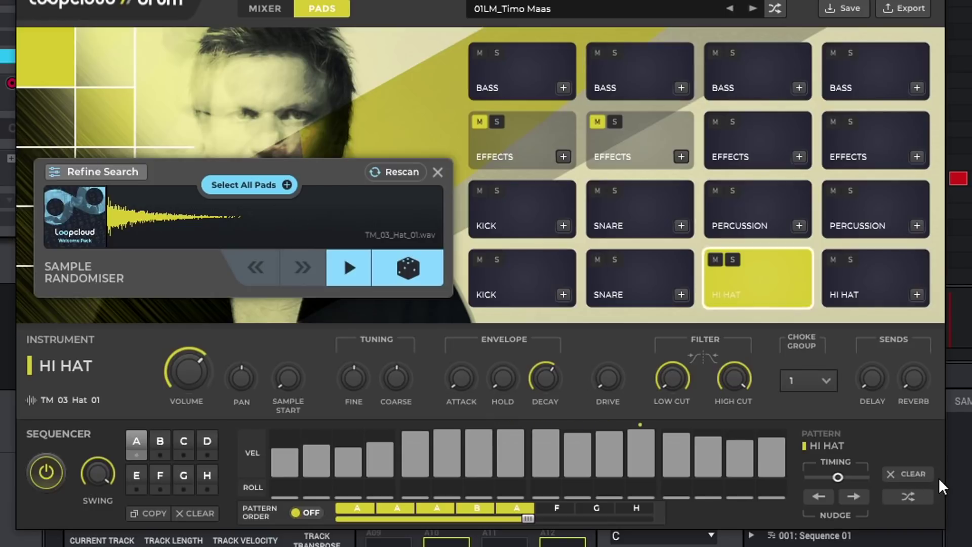
Clear the hi-hat pattern, generate random step velocities, and set a roll on an early step
left_click(905, 474)
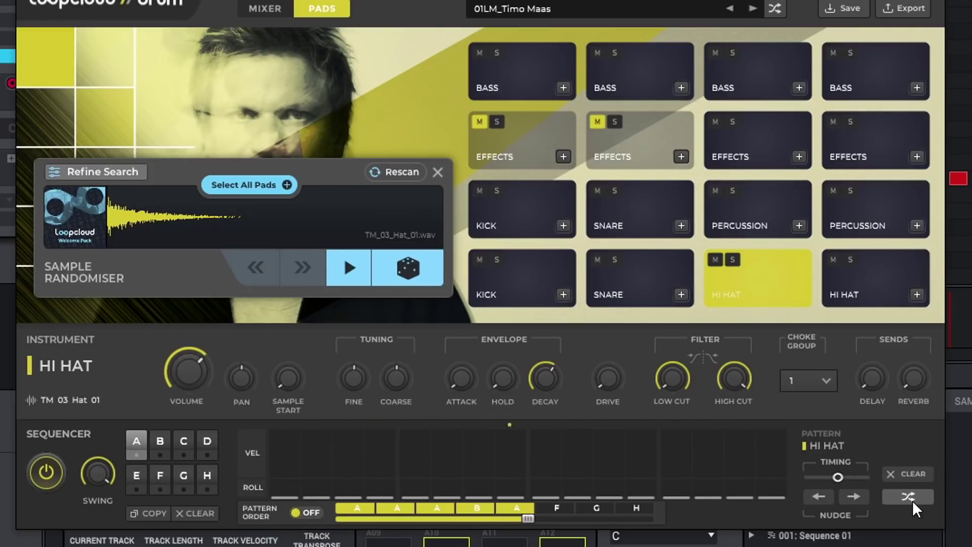
left_click(908, 497)
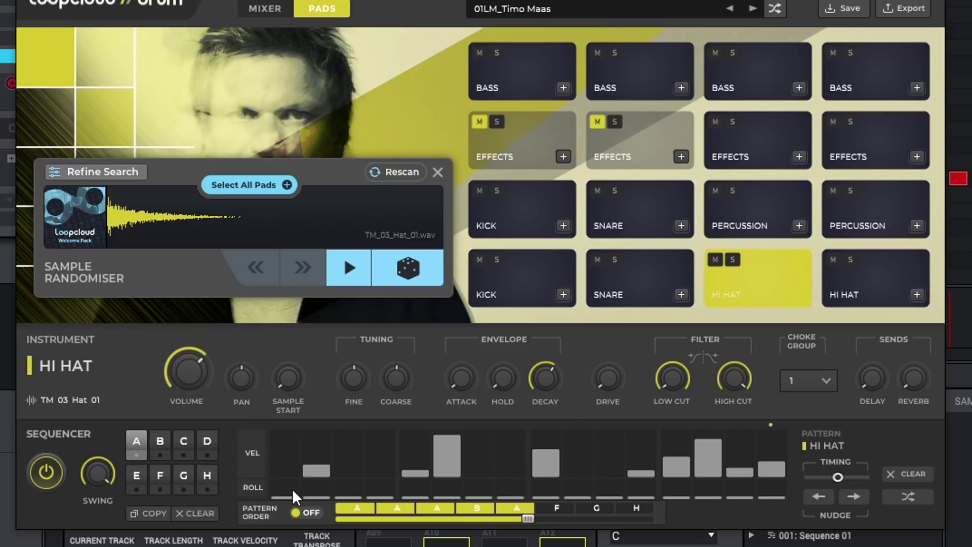
left_click_drag(292, 489, 293, 479)
left_click(282, 482)
Select the Snare pad and add a roll to one of its later steps
left_click(637, 287)
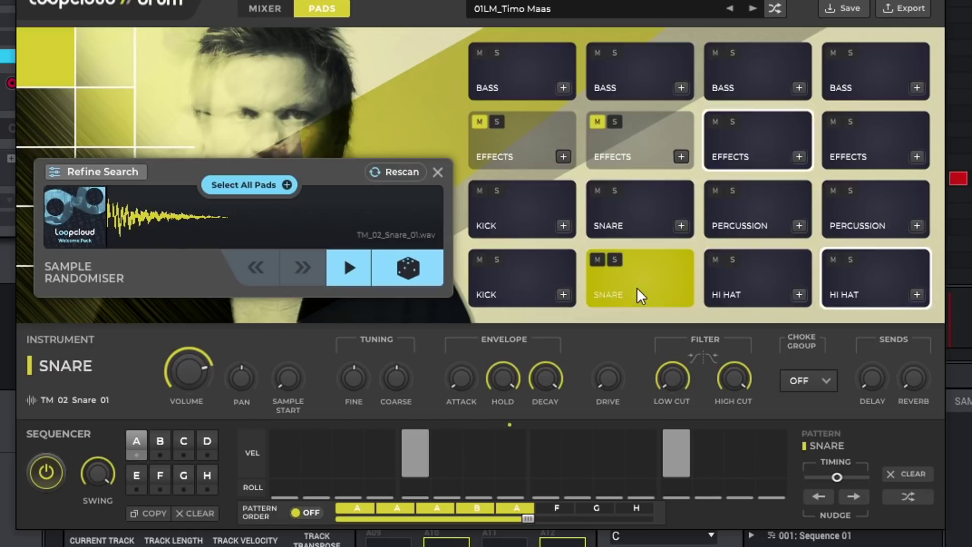
left_click(415, 490)
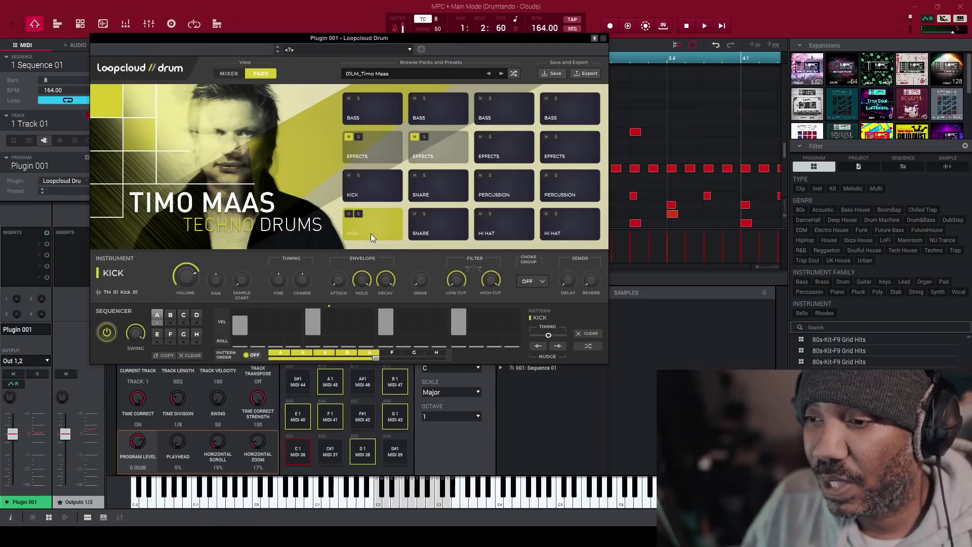
Open the Kick pad's Sample Randomiser and roll the dice for a random kick sample
left_click(371, 234)
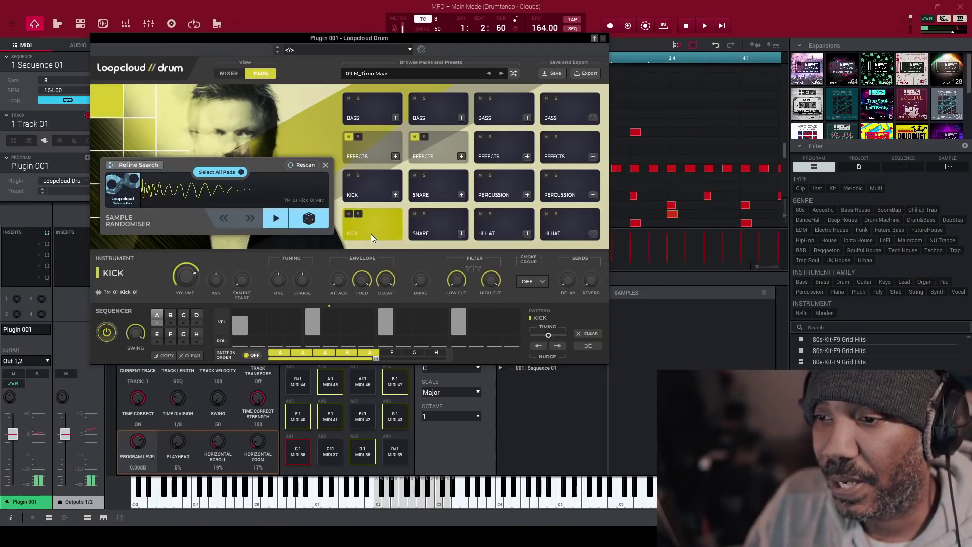
left_click(307, 220)
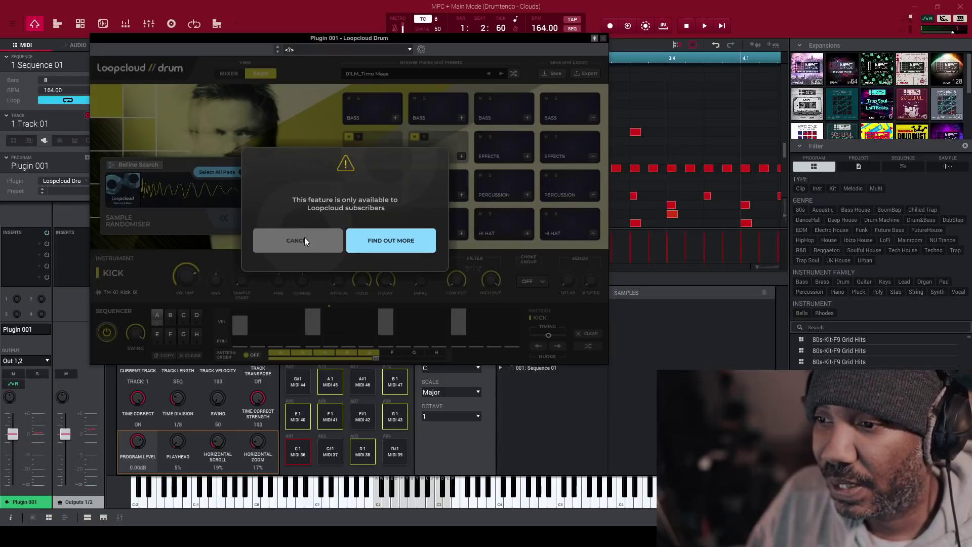